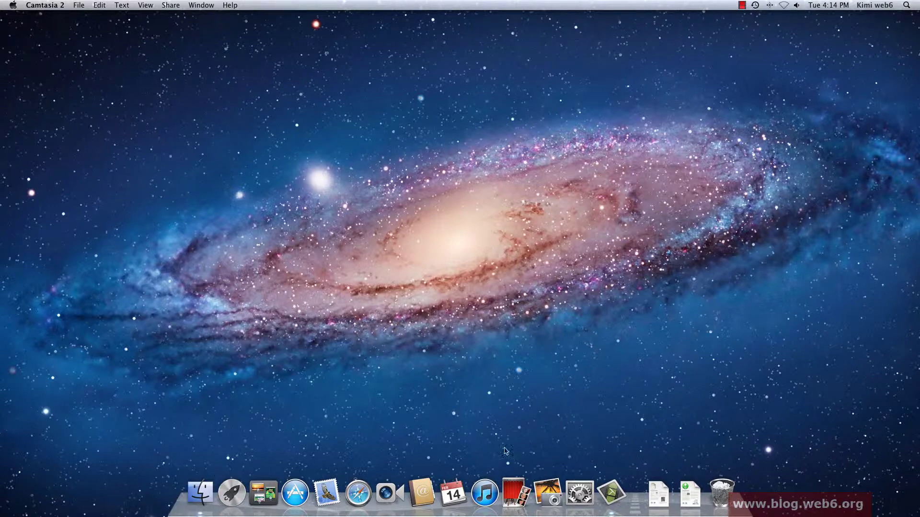
# Open the Dock pane in System Preferences, enlarge the Dock and turn on magnification
pyautogui.click(584, 495)
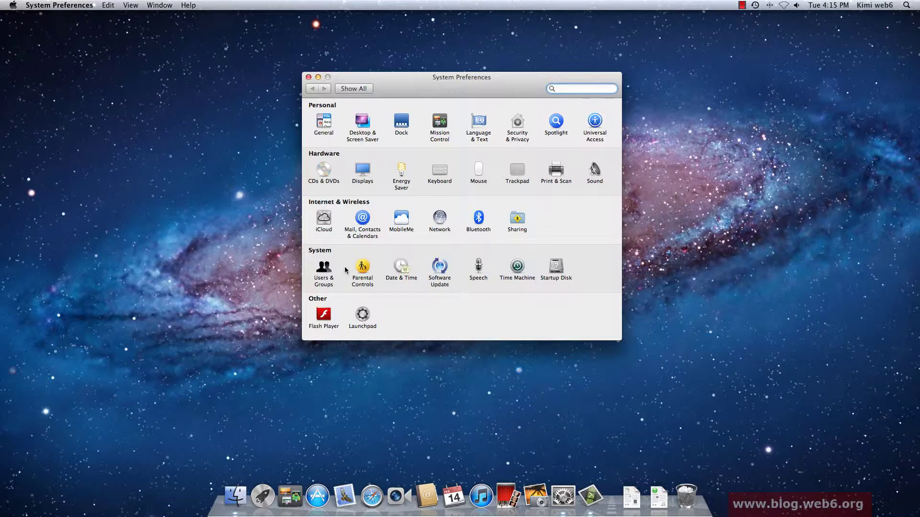
pyautogui.click(402, 125)
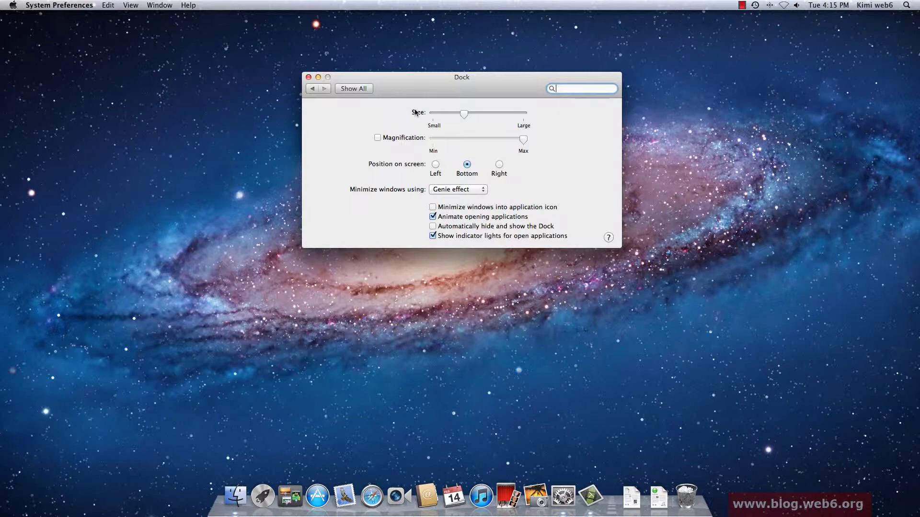
pyautogui.moveTo(465, 115)
pyautogui.mouseDown()
pyautogui.moveTo(502, 118)
pyautogui.moveTo(467, 119)
pyautogui.mouseUp()
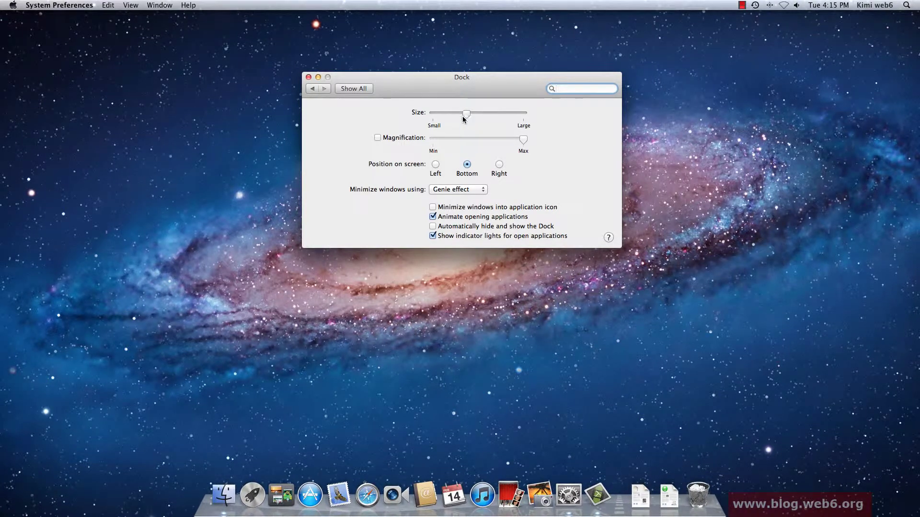
pyautogui.click(378, 139)
# Turn magnification off, try the Dock on the left and right edges, then return it to the bottom
pyautogui.click(378, 139)
pyautogui.click(436, 164)
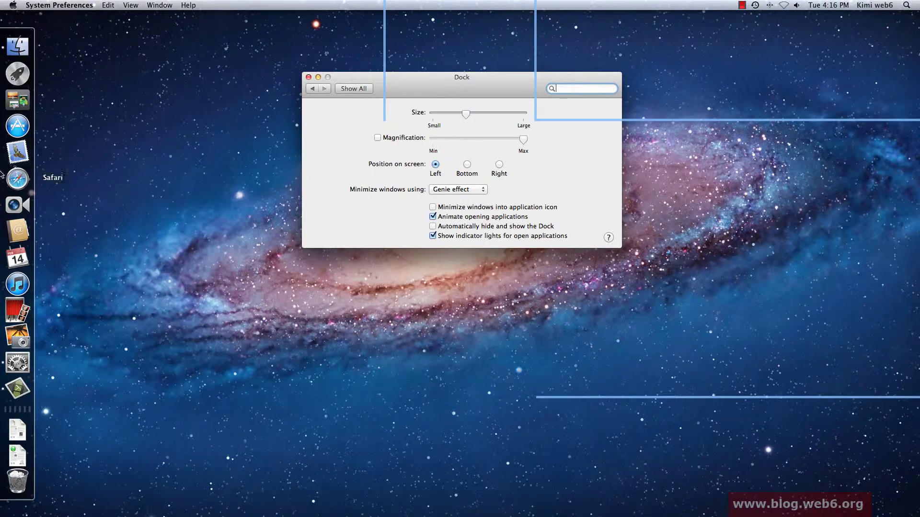
pyautogui.click(500, 166)
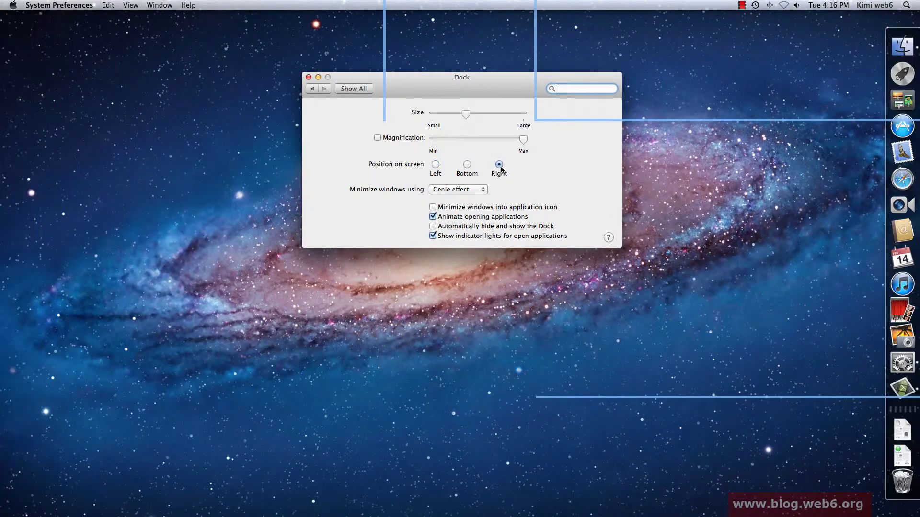
pyautogui.click(466, 167)
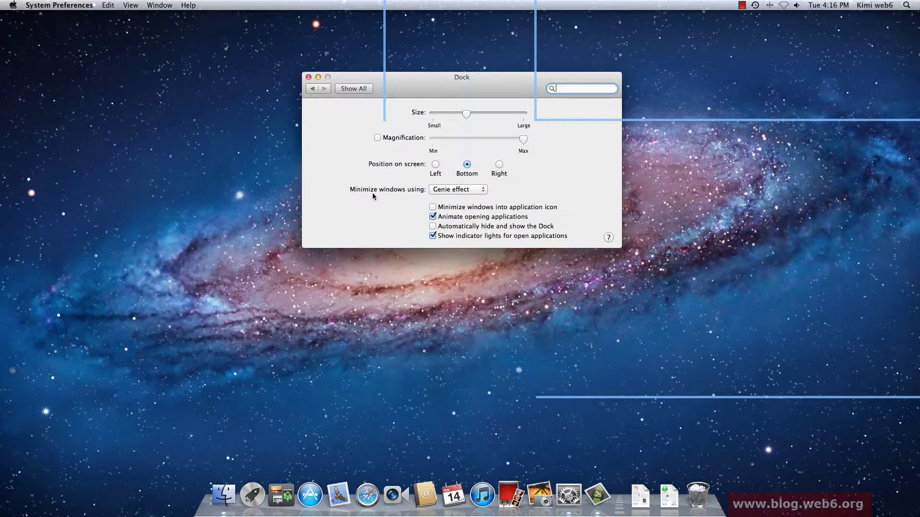
pyautogui.click(482, 190)
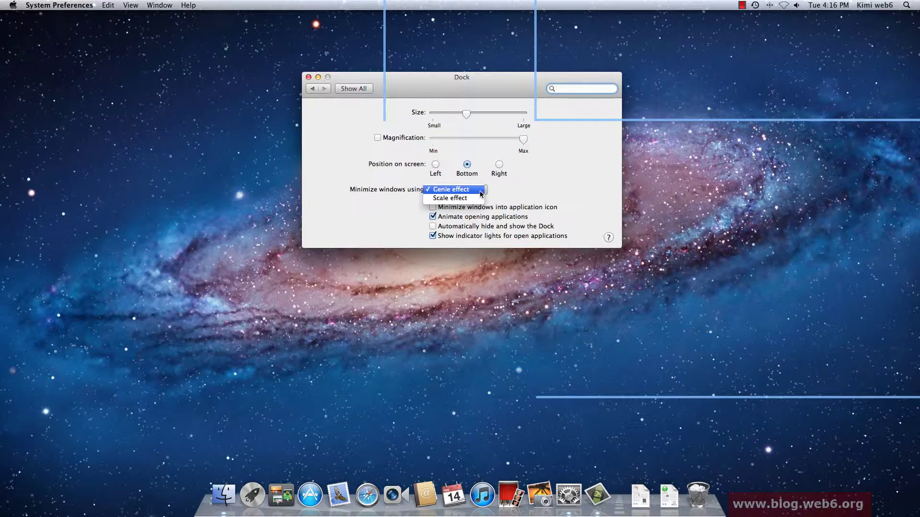
pyautogui.click(515, 190)
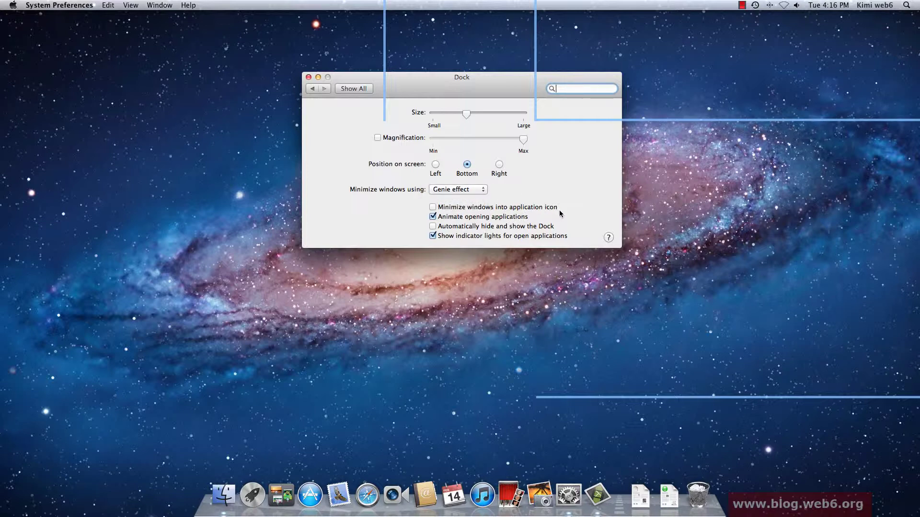
pyautogui.click(415, 300)
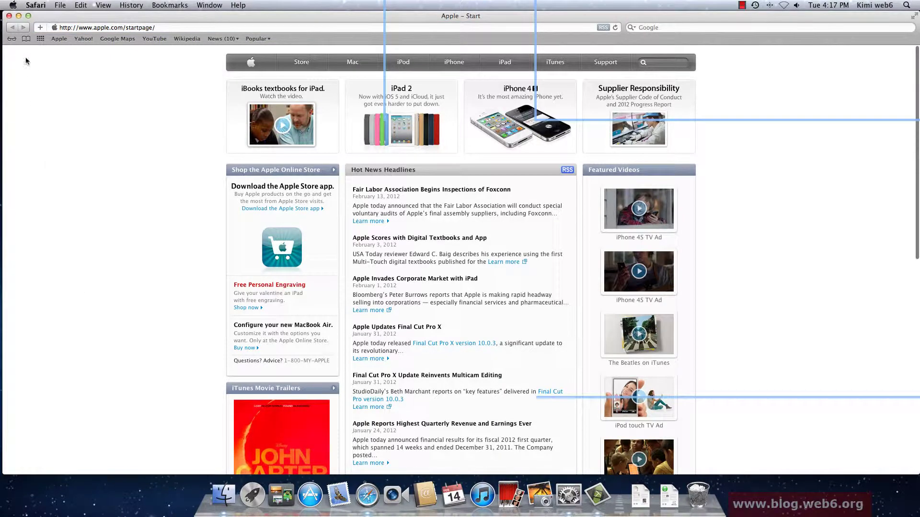
# Test 'Minimize windows into application icon' by minimizing Safari, then switch the option back off
pyautogui.click(19, 16)
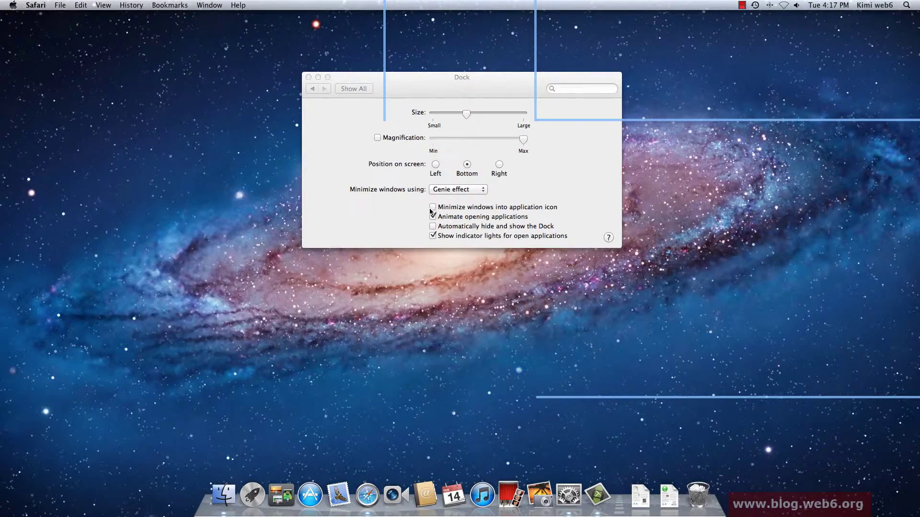
pyautogui.click(433, 207)
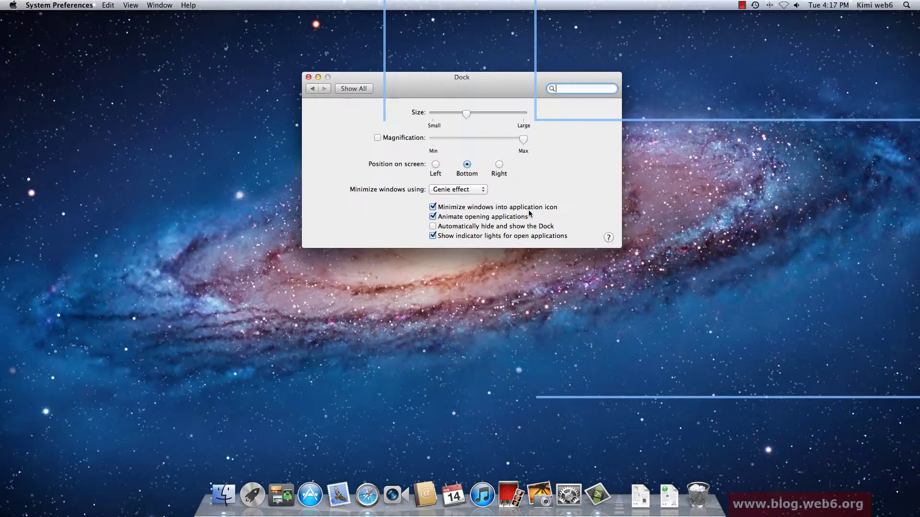
pyautogui.click(367, 495)
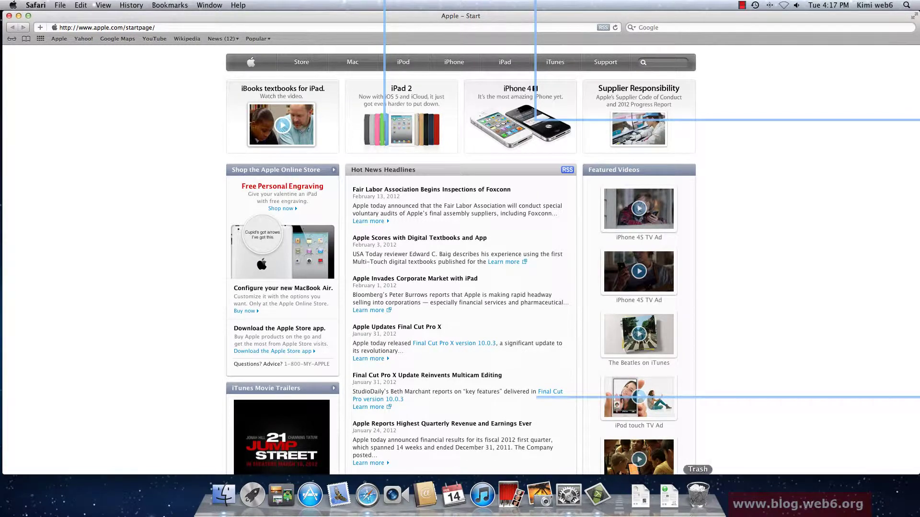
pyautogui.click(19, 16)
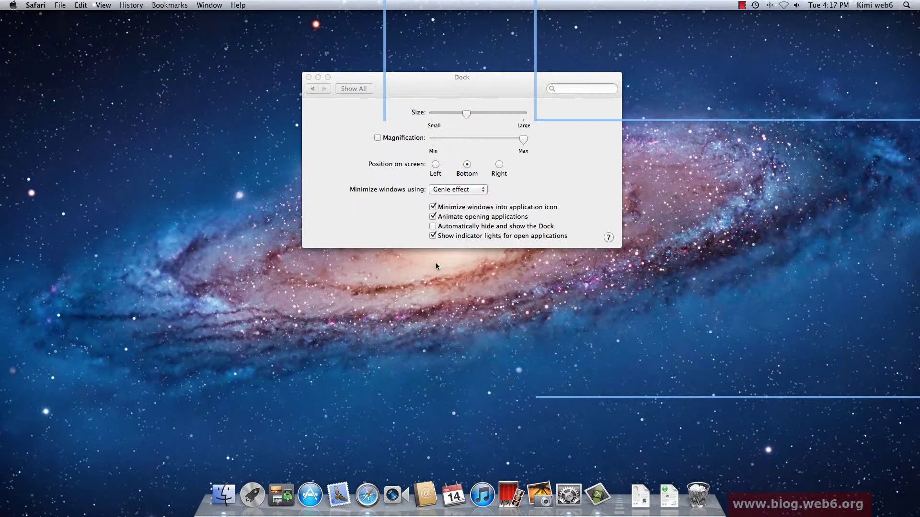
pyautogui.click(433, 208)
pyautogui.click(434, 207)
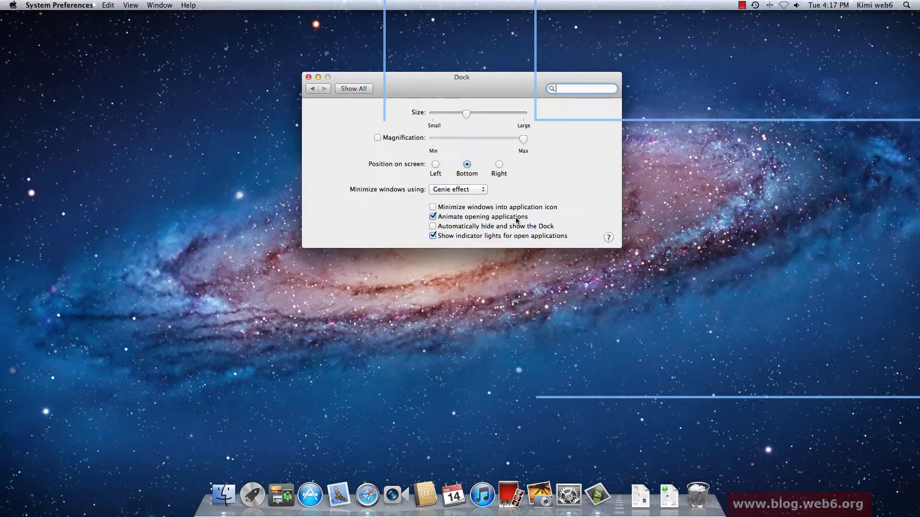
# With Safari minimized, test 'Automatically hide and show the Dock' at the screen bottom, then turn it off
pyautogui.click(366, 497)
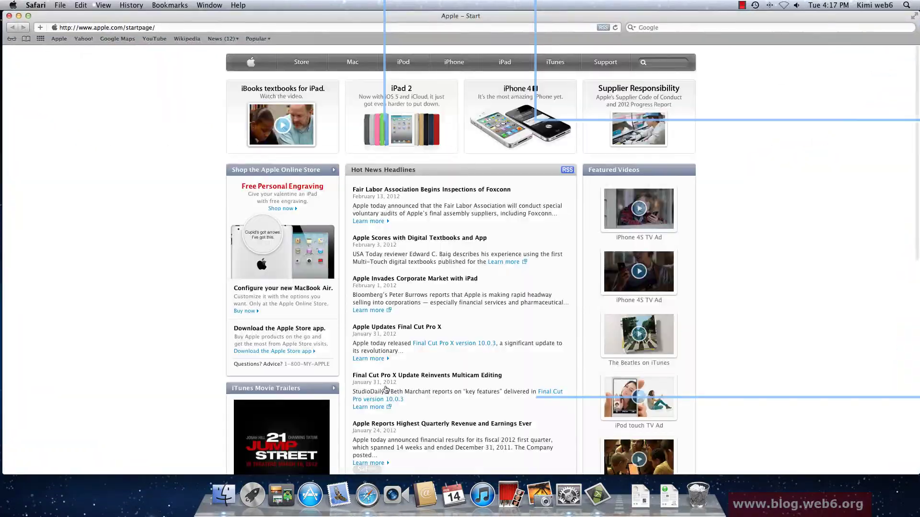
pyautogui.click(21, 16)
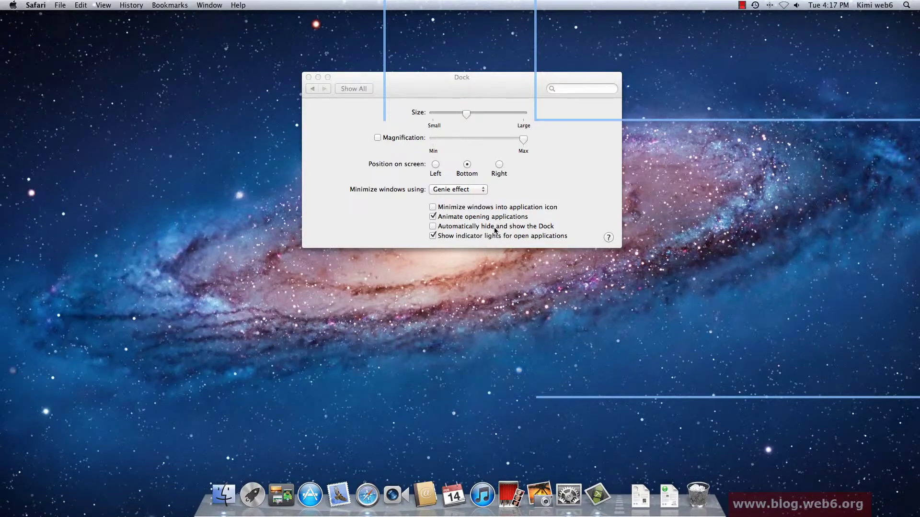
pyautogui.click(434, 227)
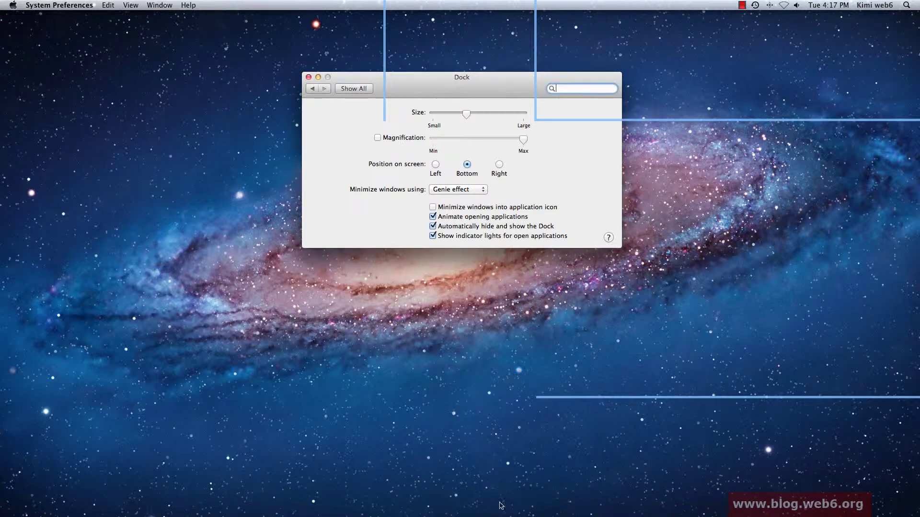
pyautogui.moveTo(441, 515)
pyautogui.moveTo(396, 512)
pyautogui.click(433, 226)
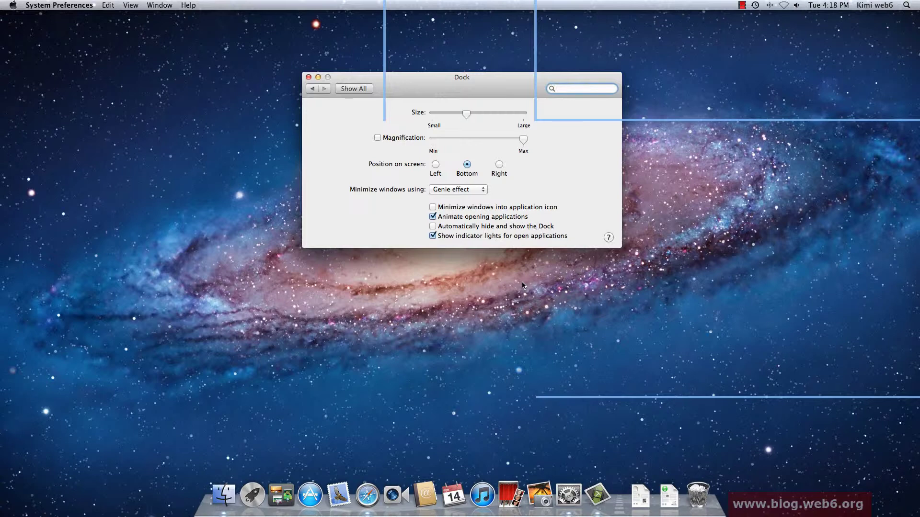
# Close System Preferences and quit Safari from its application menu
pyautogui.click(308, 78)
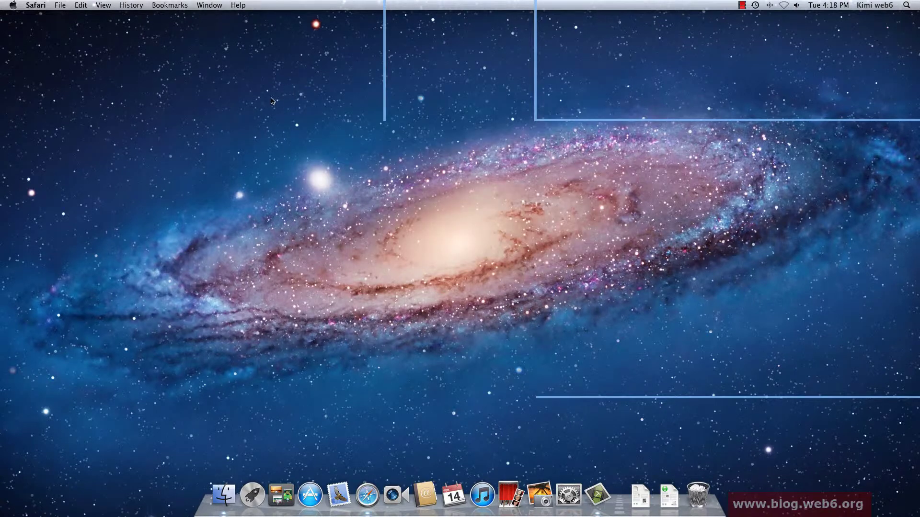
pyautogui.click(28, 5)
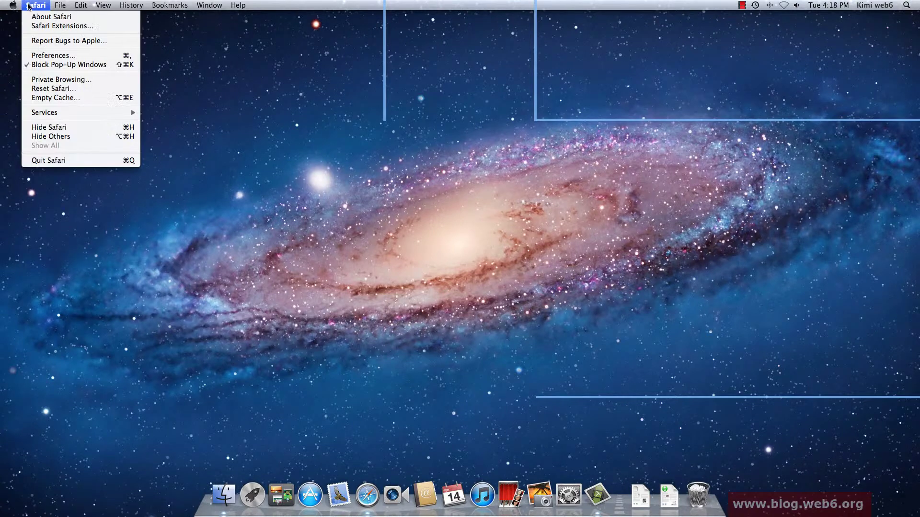
pyautogui.click(53, 161)
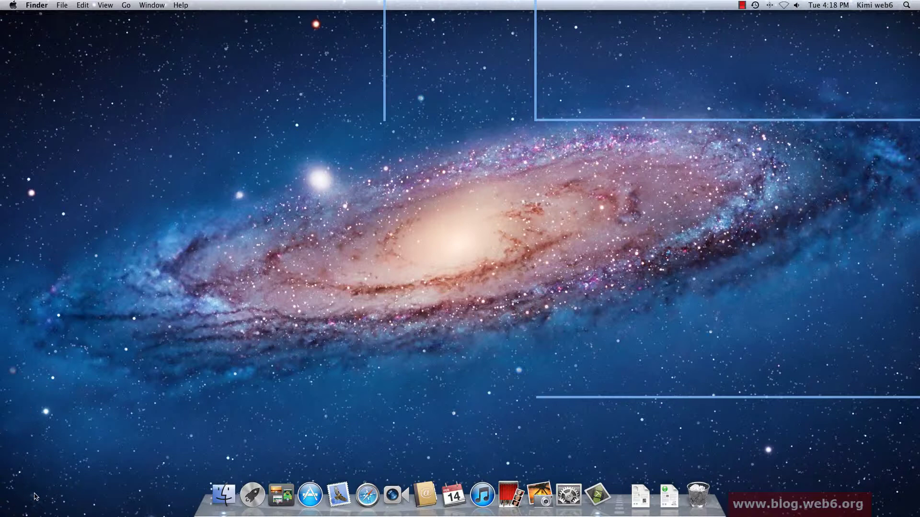
# Open Launchpad, visit the first page, and return to the page with Camtasia 2, Firefox, MAMP and Skype
pyautogui.click(253, 498)
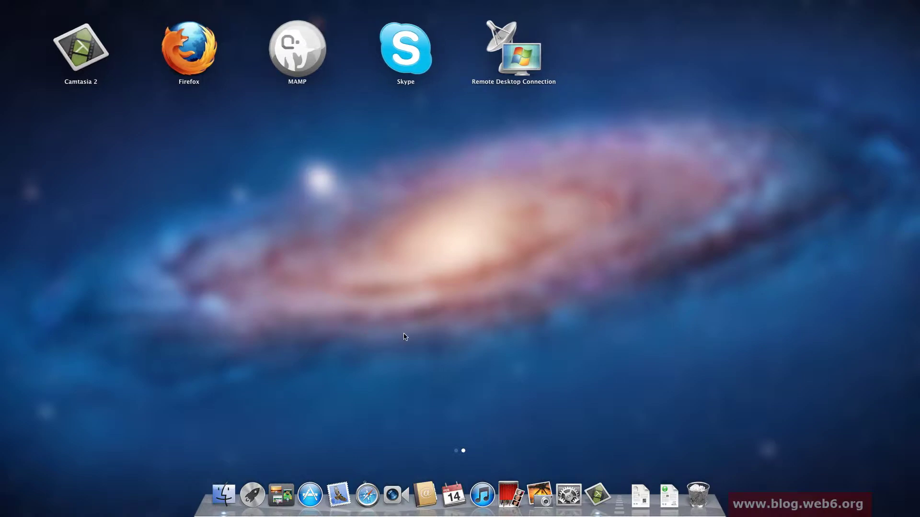
pyautogui.moveTo(404, 336); pyautogui.dragTo(448, 337)
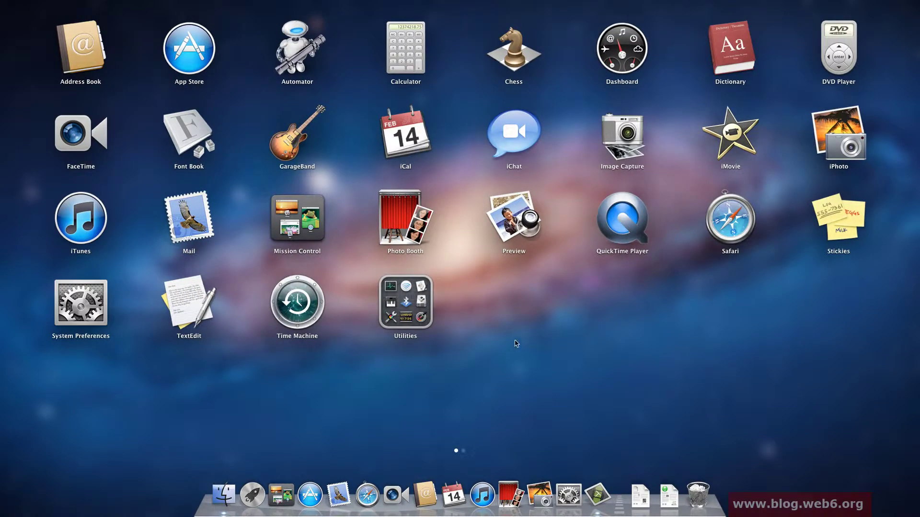
pyautogui.hscroll(2, 516, 343)
pyautogui.hscroll(3, 516, 343)
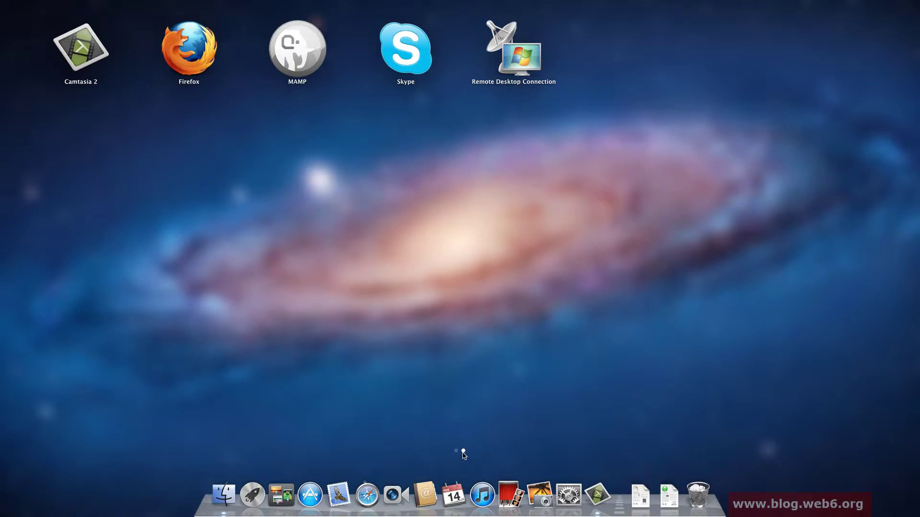
pyautogui.hscroll(-3, 384, 372)
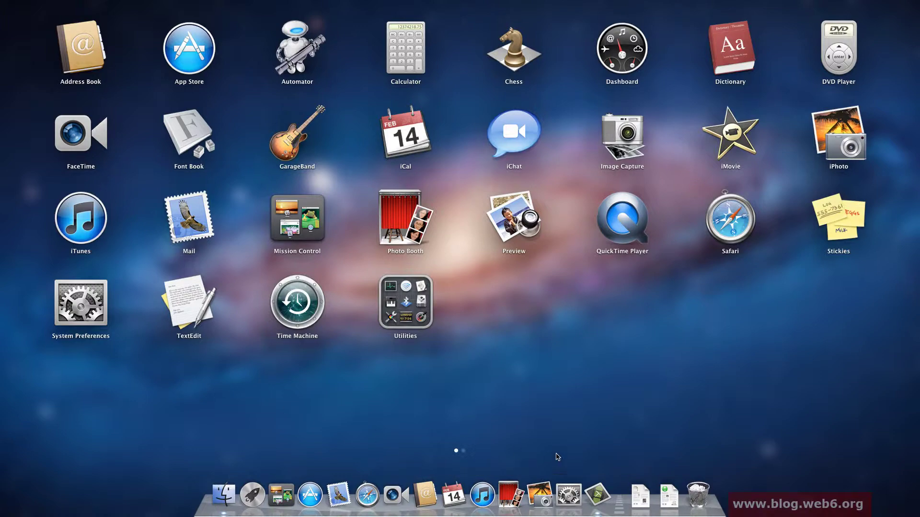
pyautogui.hscroll(3, 572, 420)
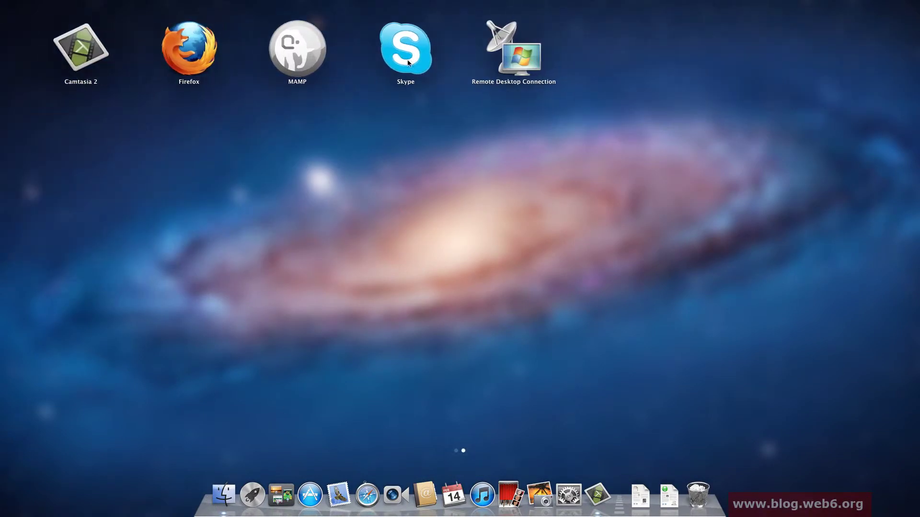
# Launch Skype from Launchpad, minimize its sign-in window, then quit Skype
pyautogui.click(408, 60)
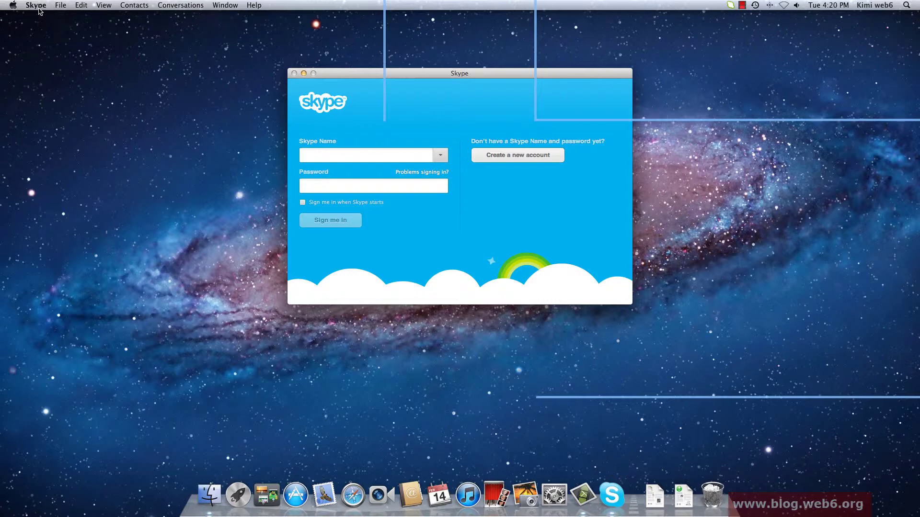
pyautogui.click(303, 73)
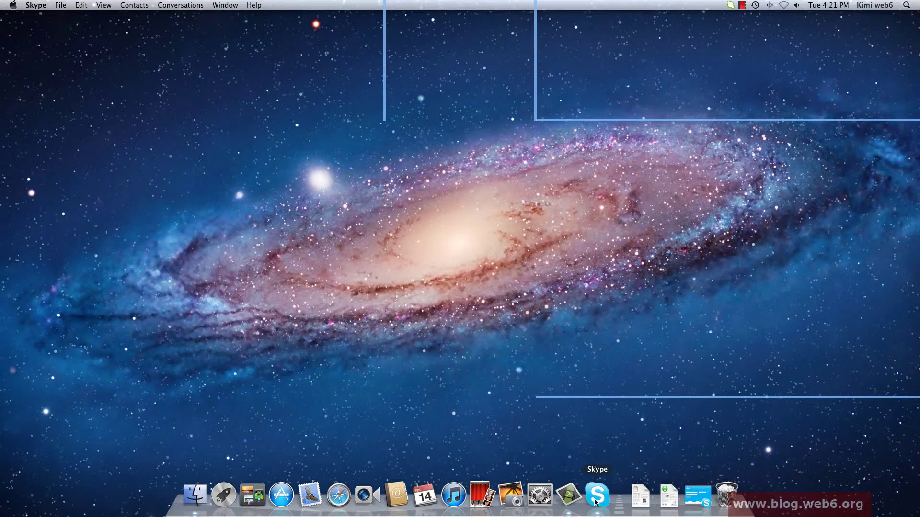
pyautogui.click(29, 5)
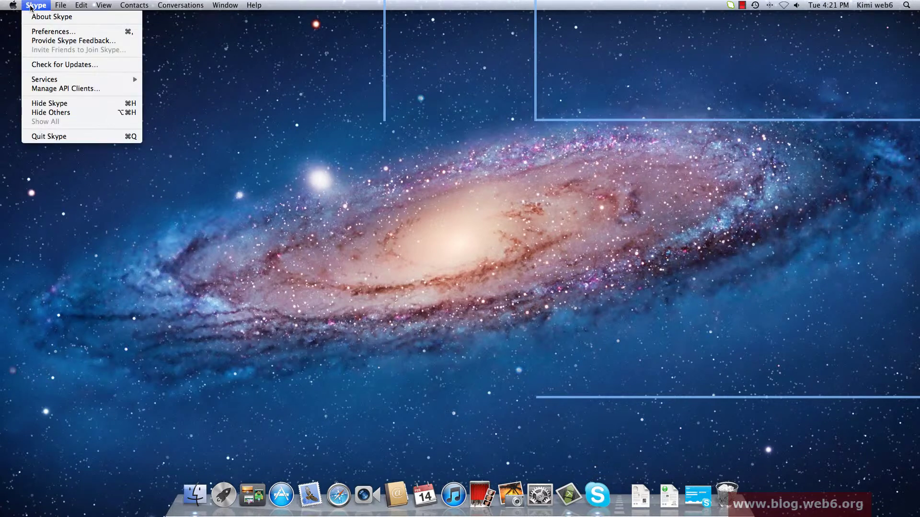
pyautogui.click(72, 138)
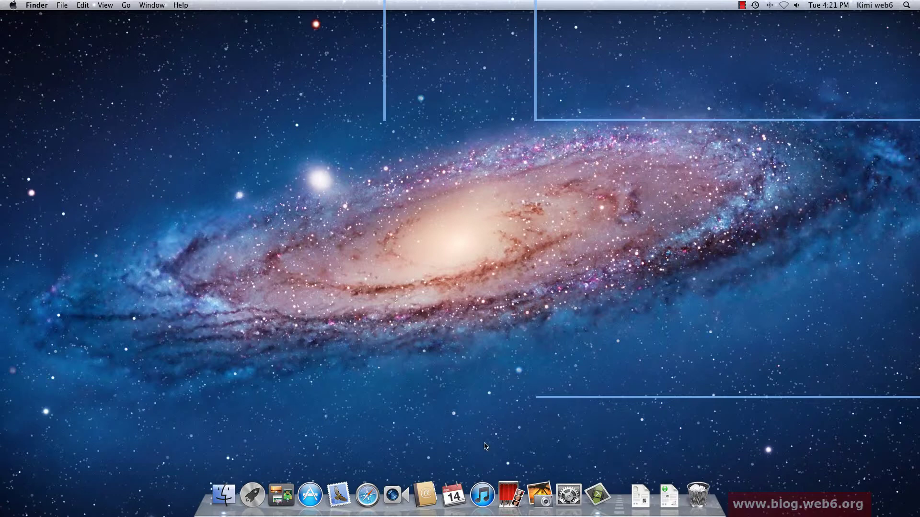
# Relaunch Skype from Launchpad, set its Dock icon to Keep in Dock, then quit Skype
pyautogui.click(252, 495)
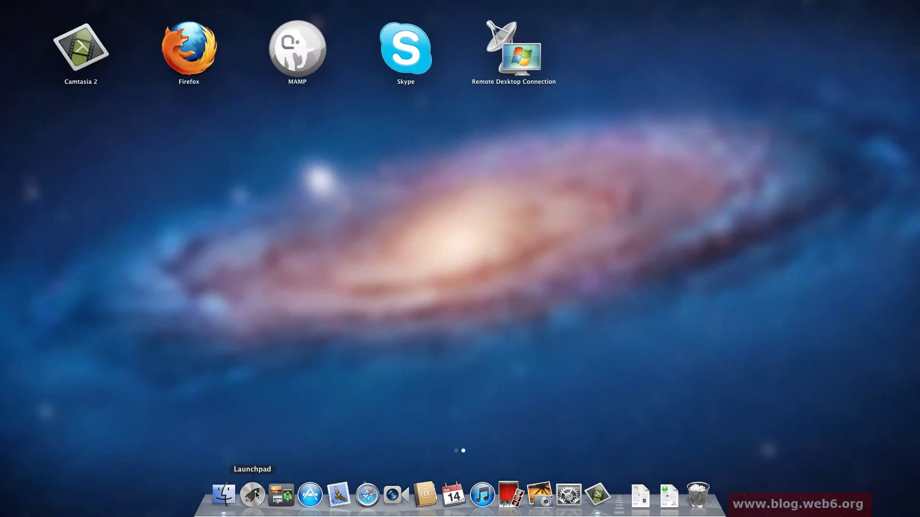
pyautogui.click(404, 46)
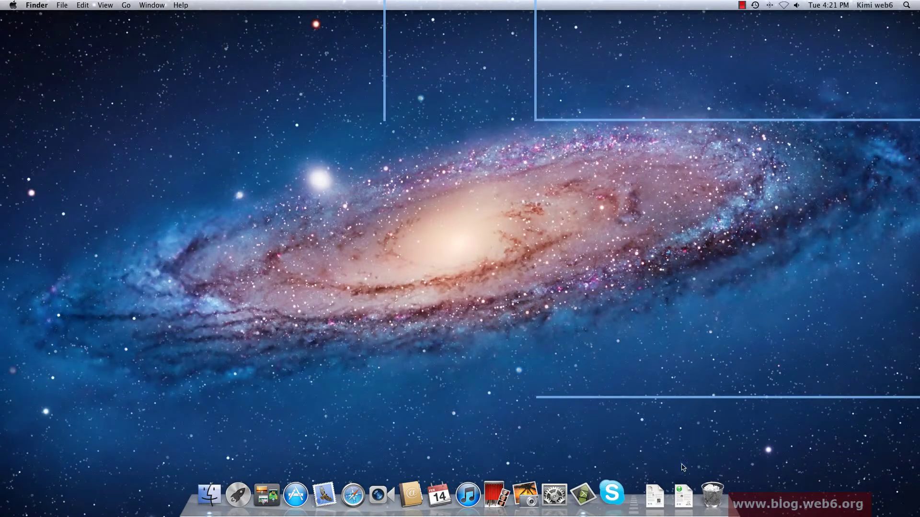
pyautogui.rightClick(612, 498)
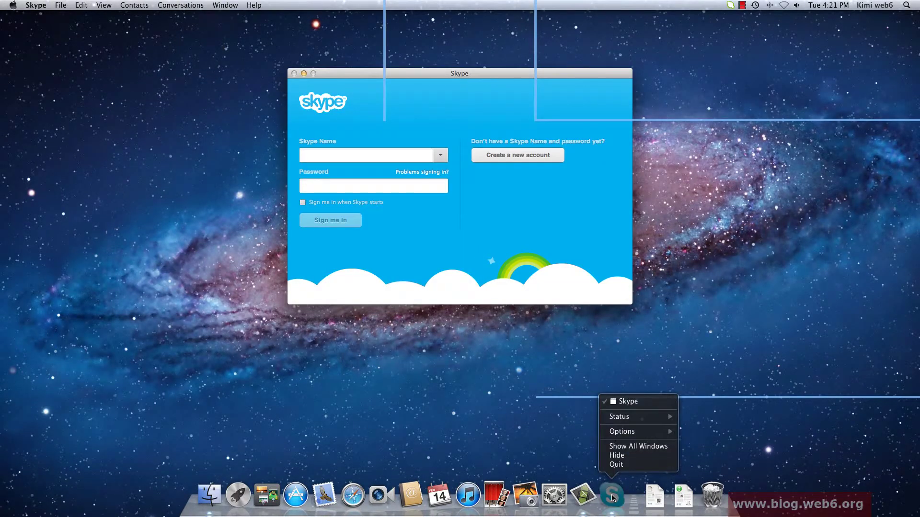
pyautogui.moveTo(616, 434)
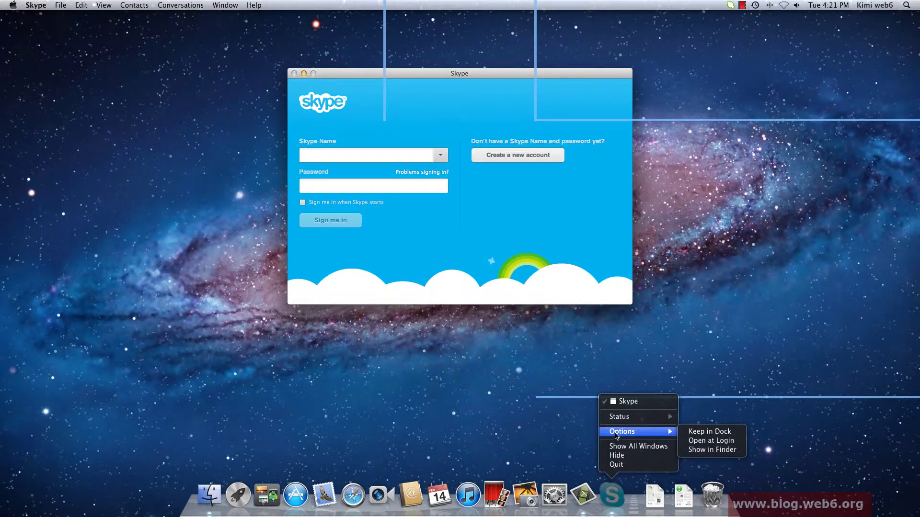
pyautogui.click(707, 433)
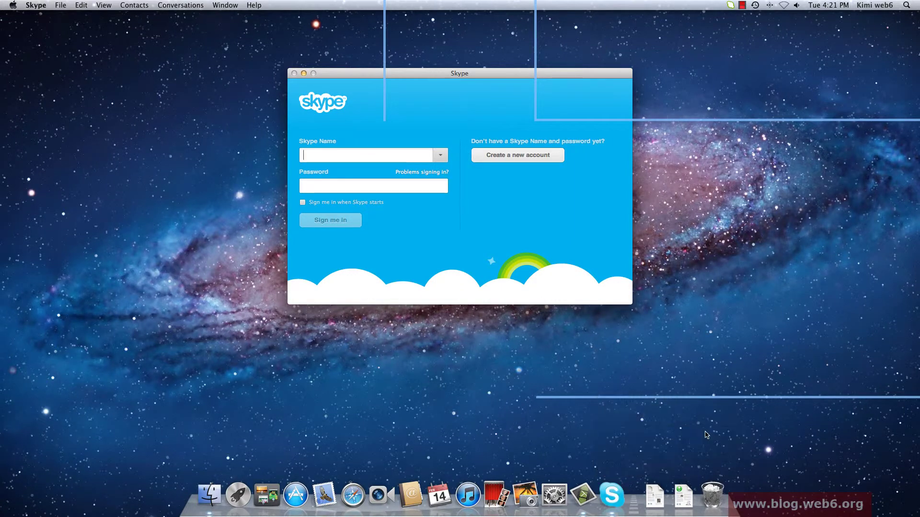
pyautogui.click(28, 7)
pyautogui.click(57, 137)
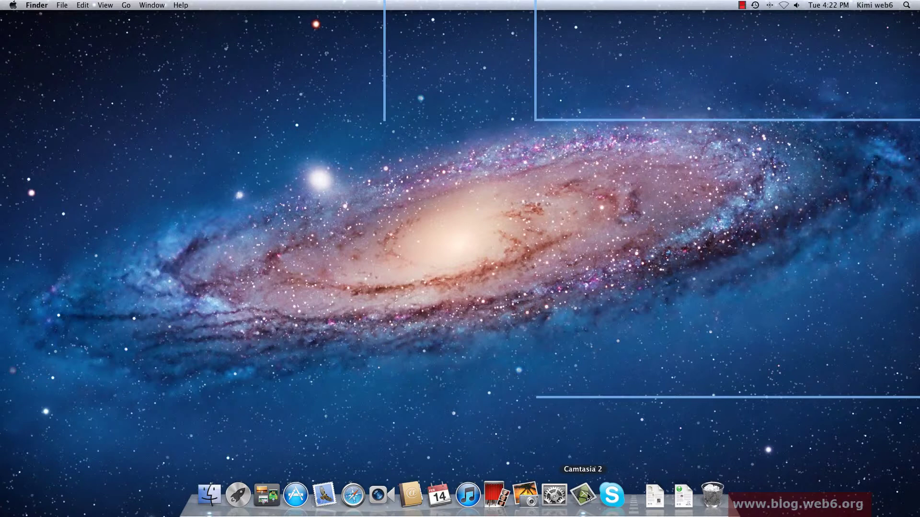
# Drag the Skype icon in the Dock so it sits just left of Camtasia 2
pyautogui.moveTo(612, 499); pyautogui.dragTo(575, 501)
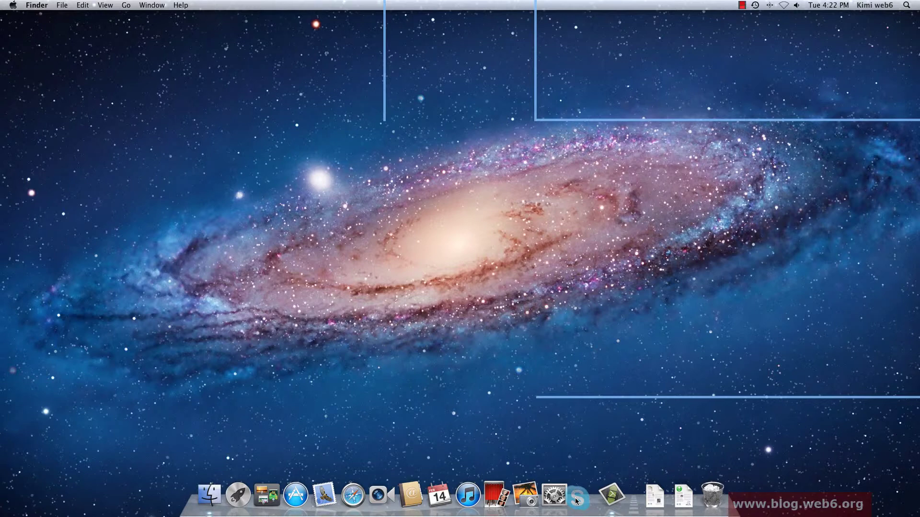
pyautogui.moveTo(576, 501); pyautogui.dragTo(583, 501)
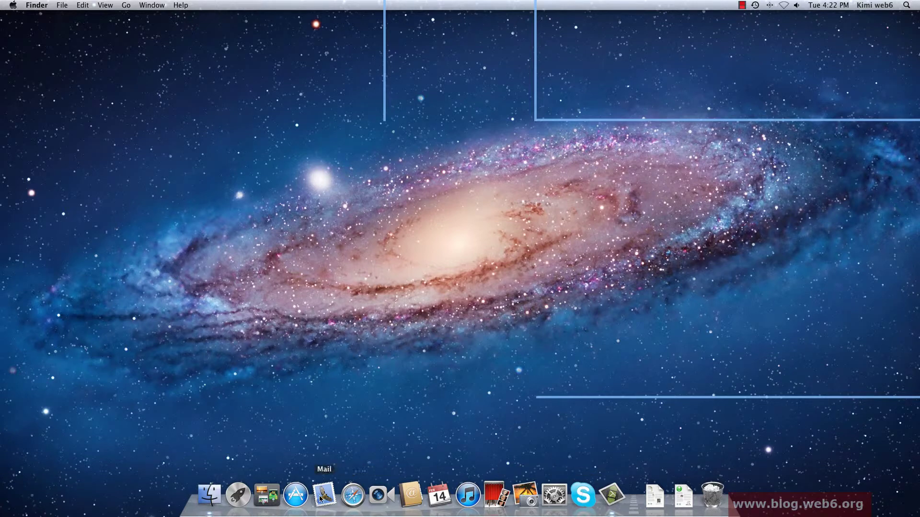
pyautogui.moveTo(324, 495)
pyautogui.mouseDown()
pyautogui.moveTo(361, 500)
pyautogui.moveTo(321, 498)
pyautogui.moveTo(337, 496)
pyautogui.mouseUp()
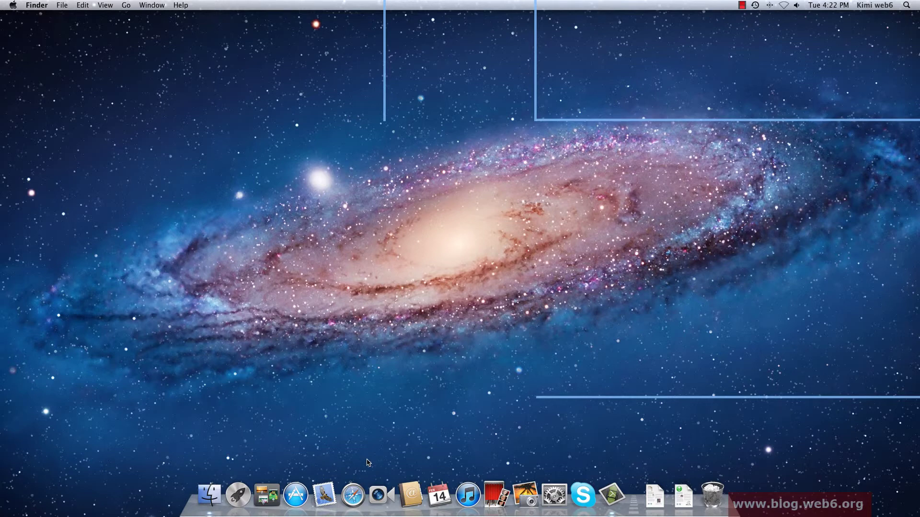